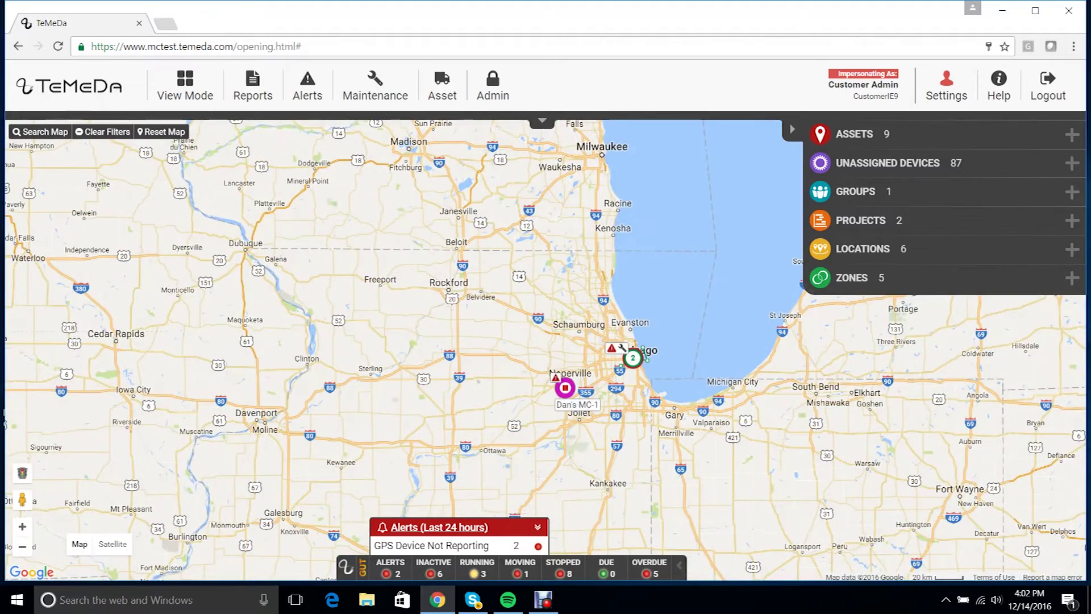
Open the Maintenance Tasks page.
{"action": "left_click", "coordinate": [526, 290]}
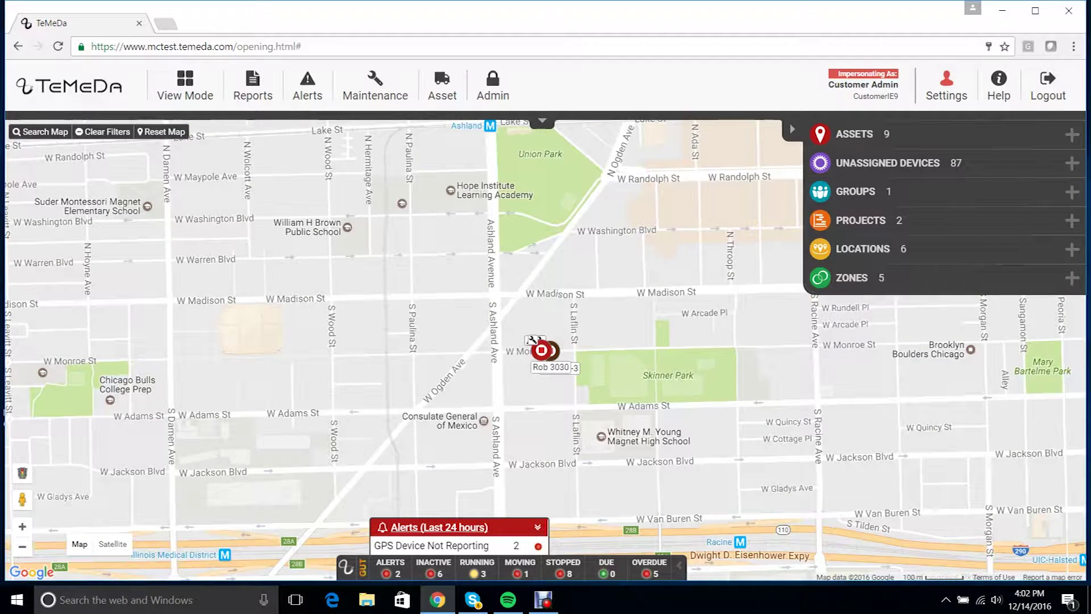
{"action": "left_click", "coordinate": [375, 86]}
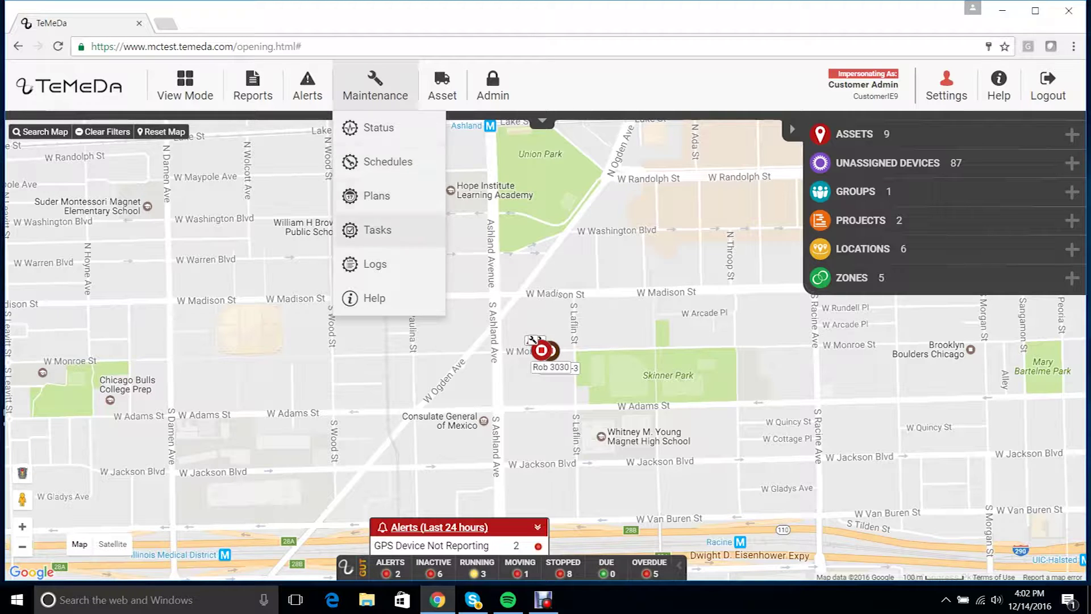
{"action": "left_click", "coordinate": [376, 230]}
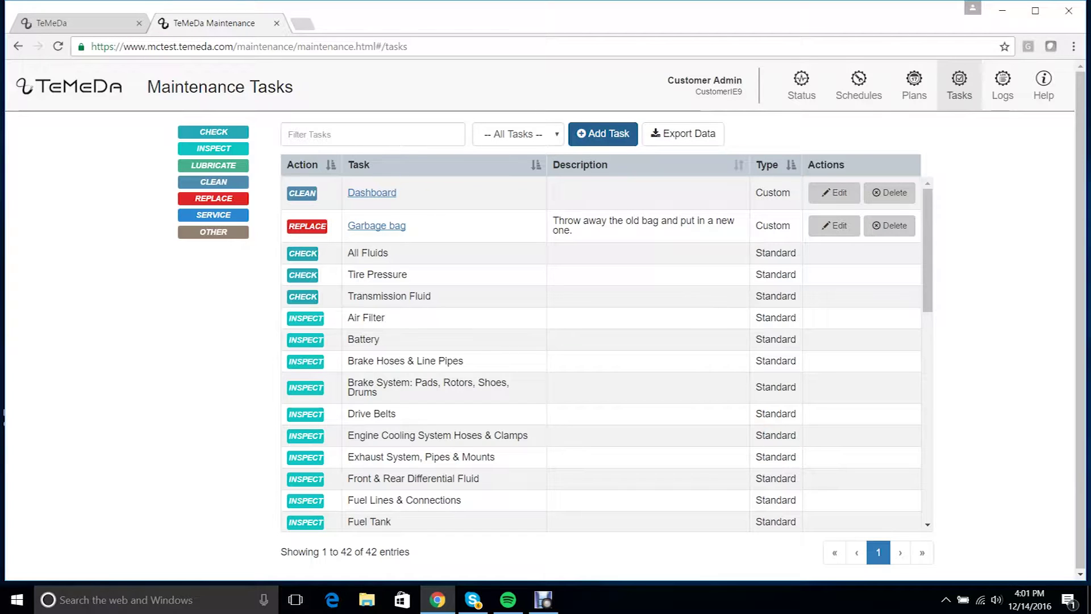
Add a custom maintenance task with the action Replace and the name Windshield Wipers, and save it.
{"action": "left_click", "coordinate": [603, 134]}
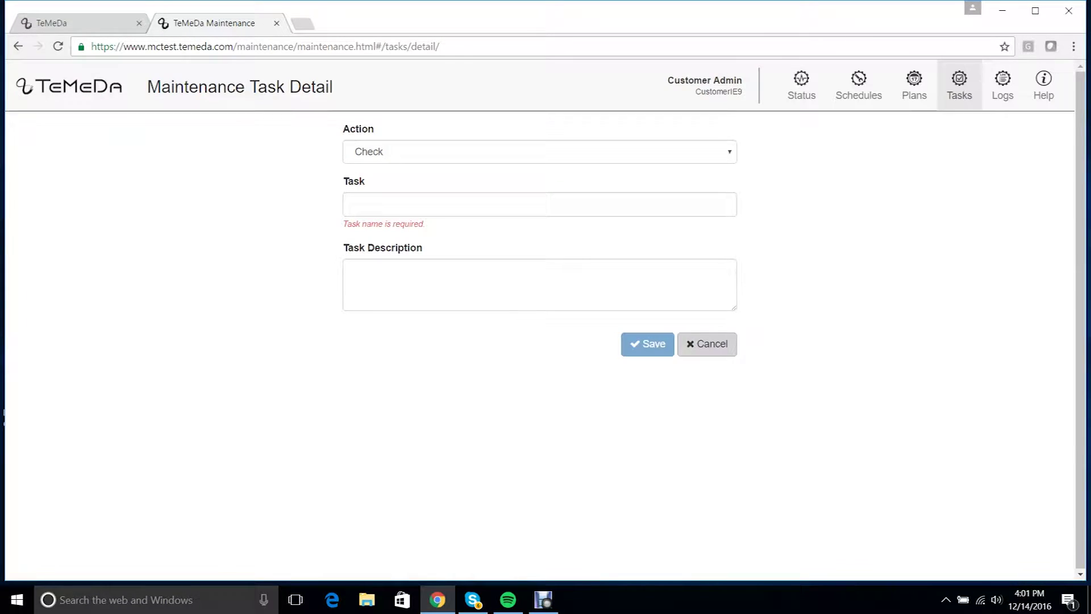
{"action": "key", "text": "alt+Down"}
{"action": "key", "text": "Down"}
{"action": "key", "text": "Down"}
{"action": "key", "text": "Down"}
{"action": "key", "text": "Down"}
{"action": "key", "text": "Return"}
{"action": "key", "text": "Tab"}
{"action": "type", "text": "Windshield W"}
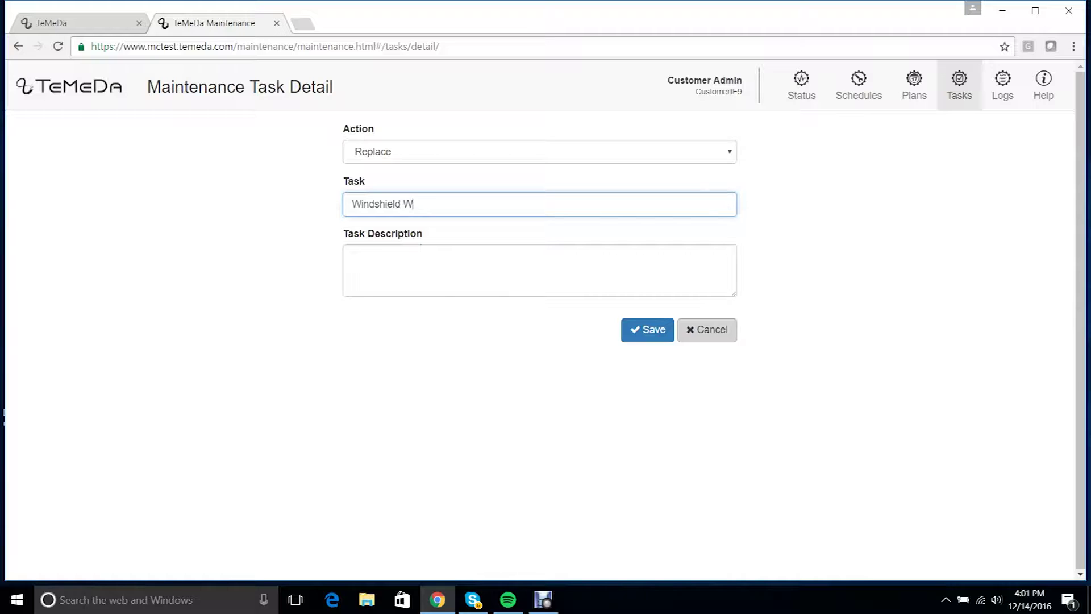
{"action": "type", "text": "ipers"}
{"action": "key", "text": "Return"}
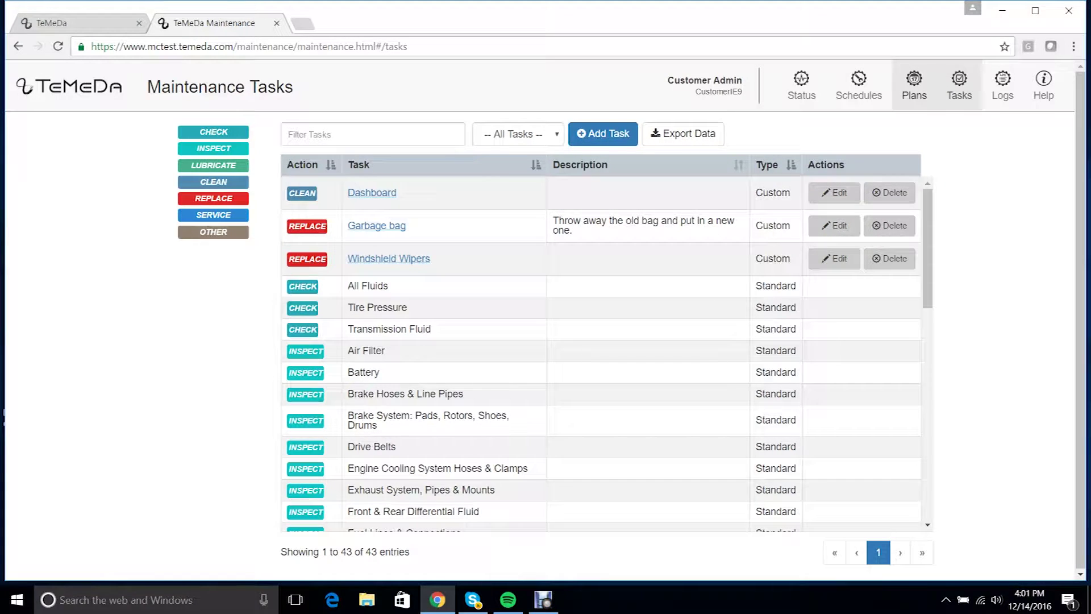
Start a new maintenance plan named General Maintenance, leaving fixed intervals off.
{"action": "left_click", "coordinate": [915, 85]}
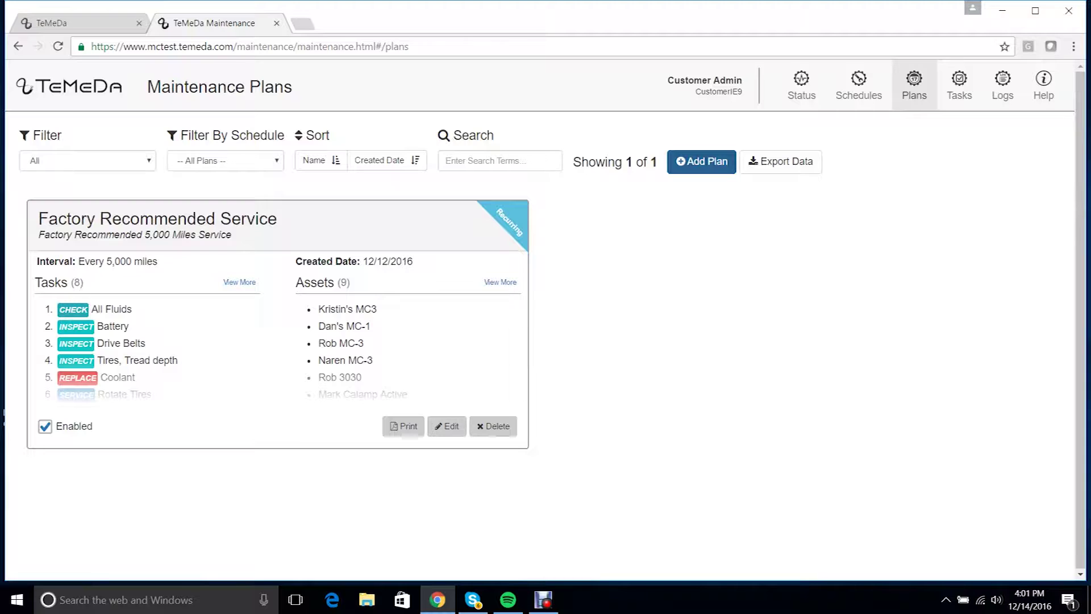
{"action": "left_click", "coordinate": [701, 161]}
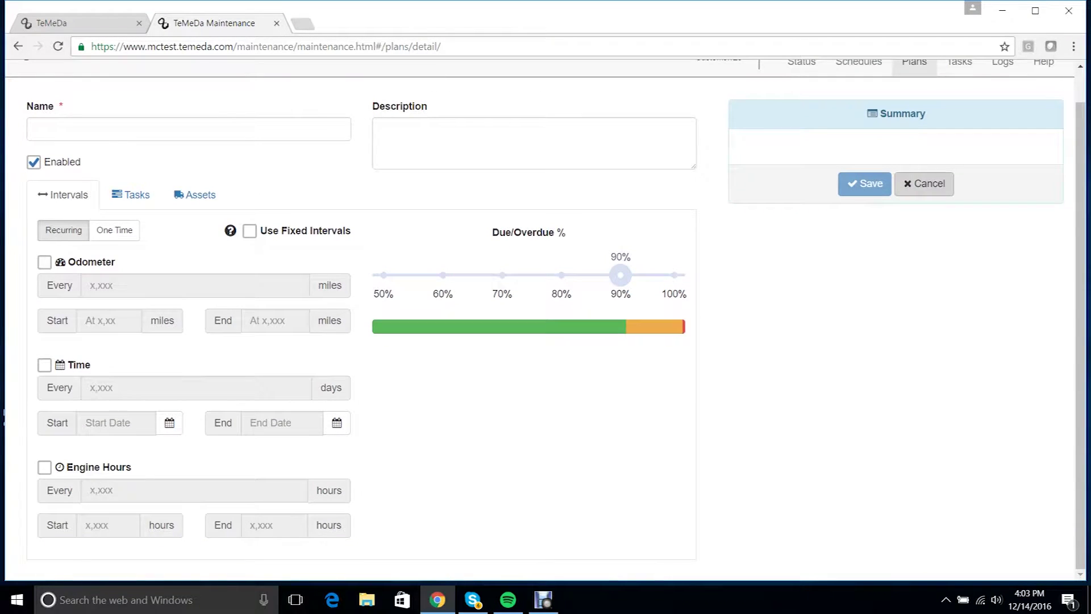
{"action": "type", "text": "Gene"}
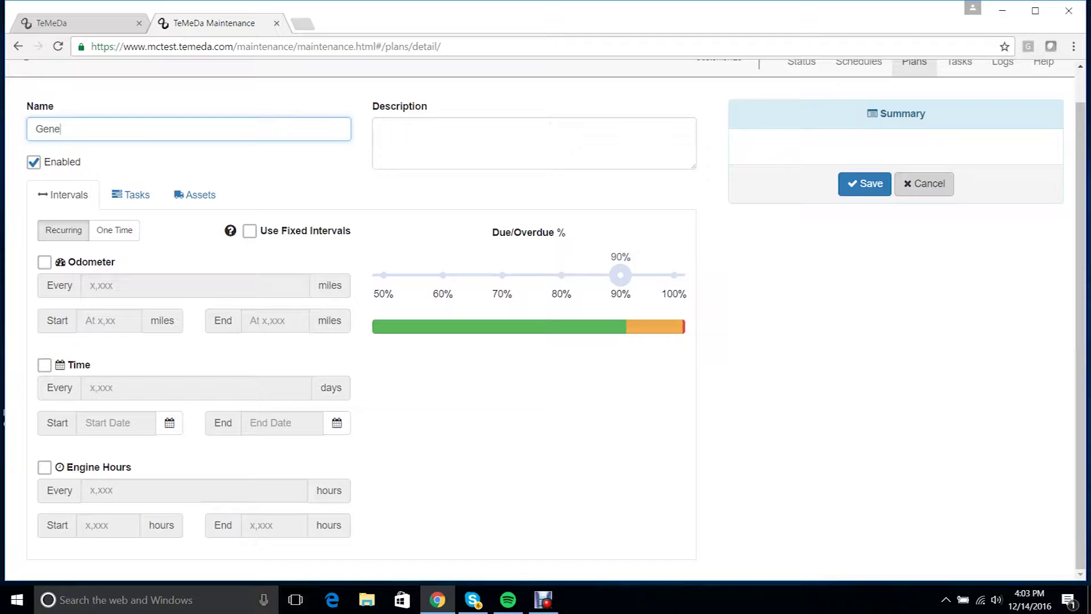
{"action": "type", "text": "ral Maintenance"}
{"action": "left_click", "coordinate": [249, 231]}
{"action": "left_click", "coordinate": [249, 231]}
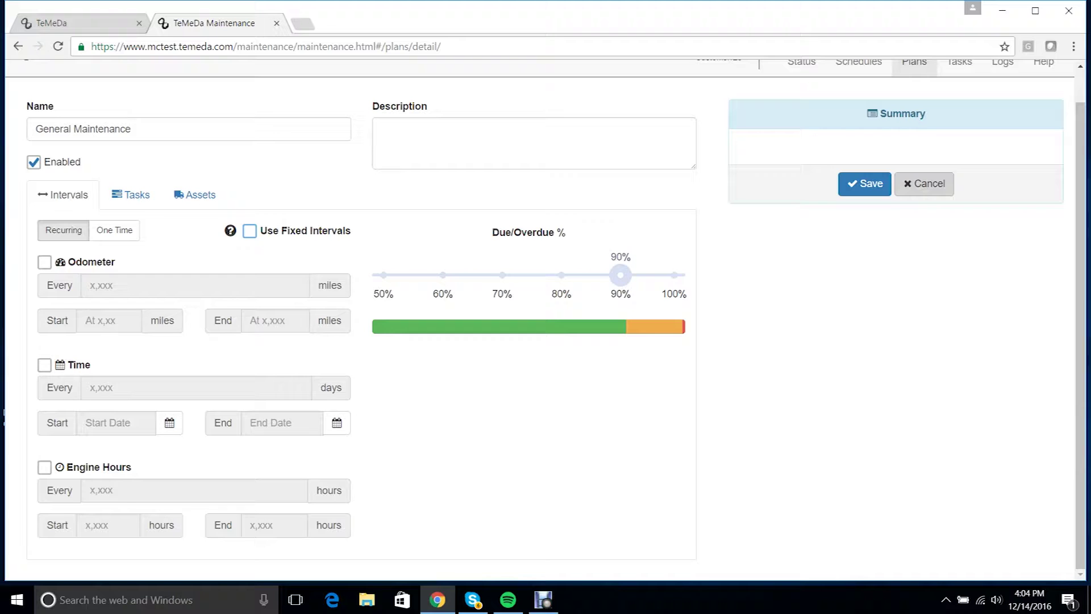
Set the plan's engine hours interval to every 3,000 hours with a 98% due threshold, and open its task selection.
{"action": "left_click", "coordinate": [44, 468]}
{"action": "left_click", "coordinate": [194, 490]}
{"action": "type", "text": "3000"}
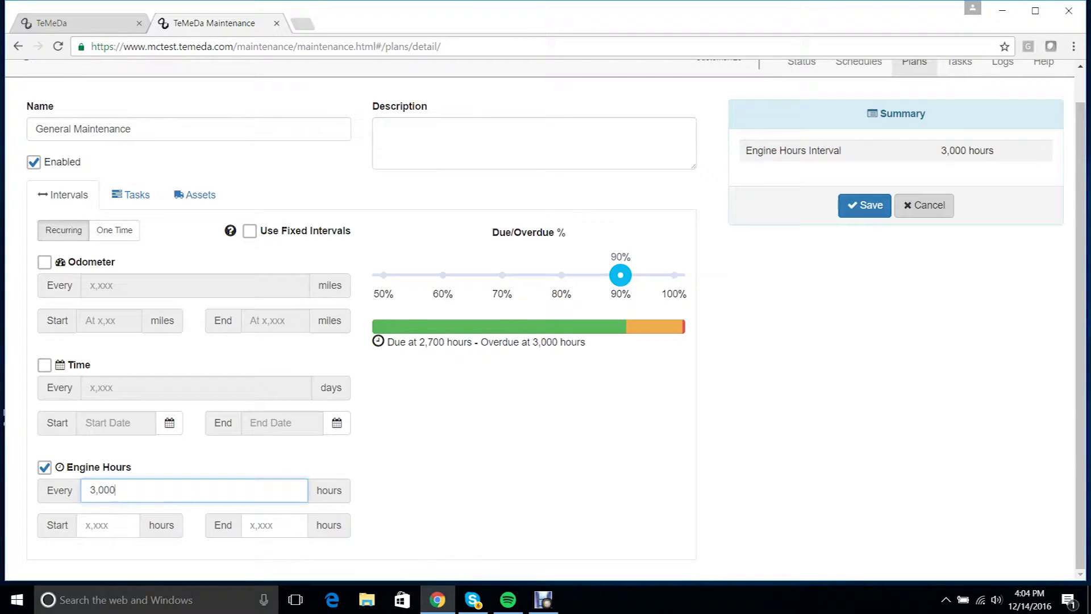
{"action": "left_click_drag", "start_coordinate": [621, 275], "coordinate": [669, 275]}
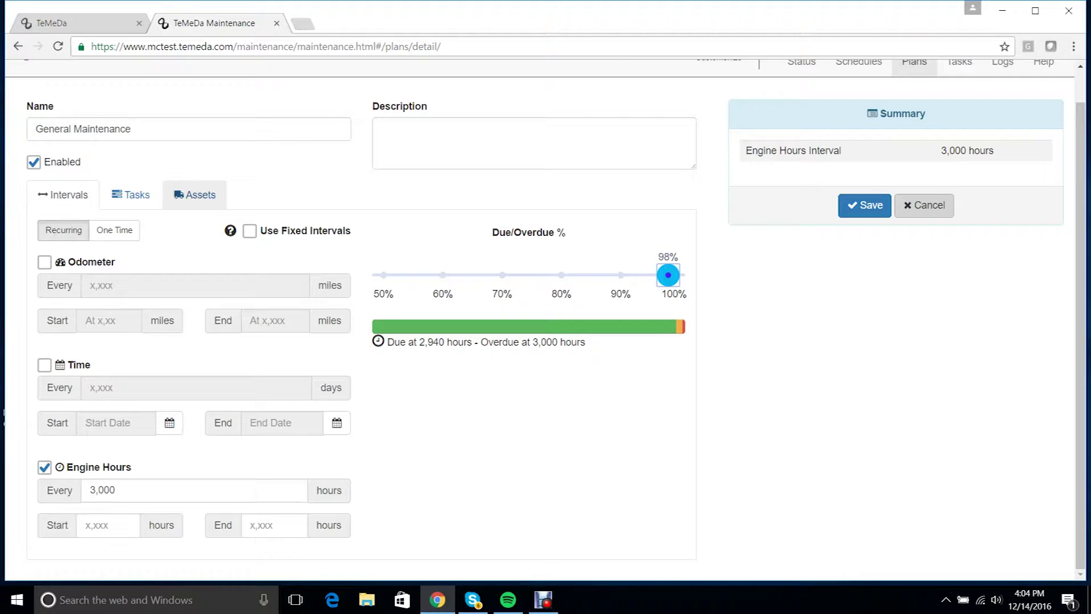
{"action": "left_click", "coordinate": [131, 194]}
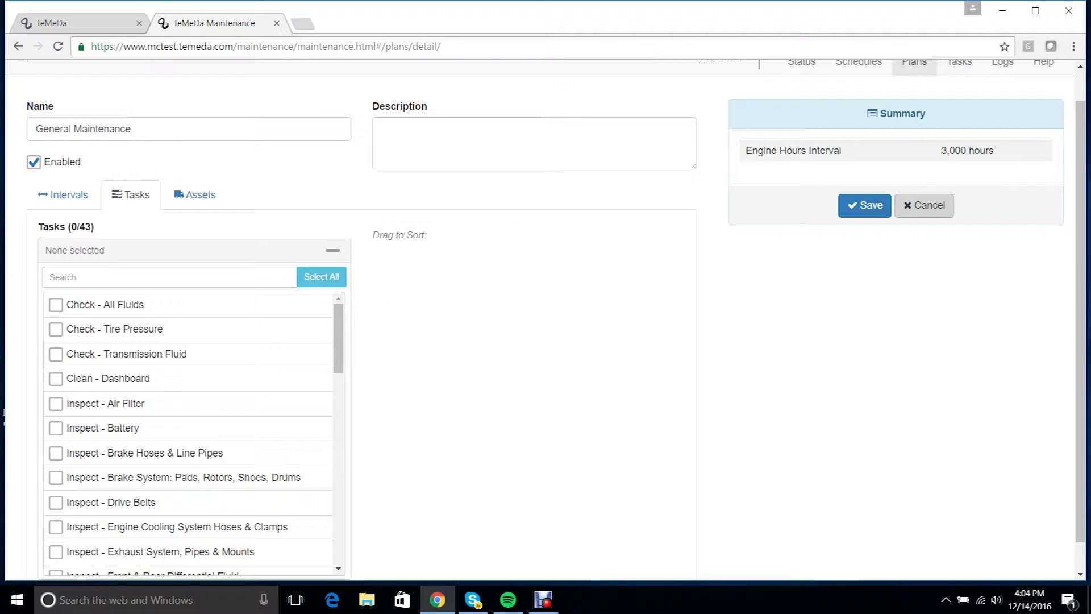
{"action": "left_click", "coordinate": [56, 304]}
{"action": "left_click", "coordinate": [55, 330]}
{"action": "left_click", "coordinate": [56, 354]}
{"action": "left_click", "coordinate": [56, 354]}
{"action": "left_click", "coordinate": [56, 329]}
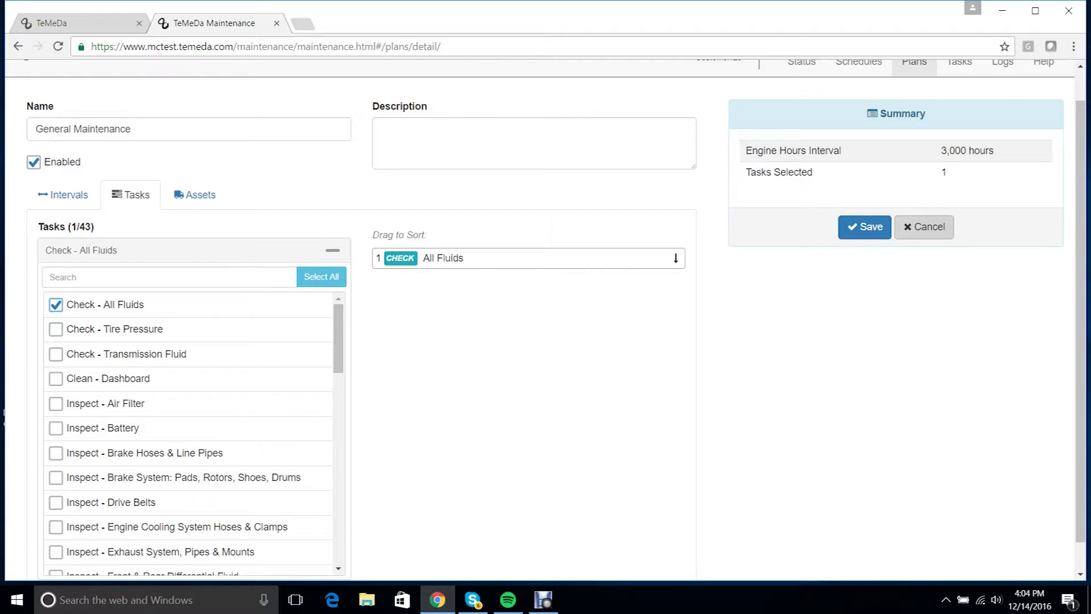
{"action": "left_click", "coordinate": [56, 304]}
Add the tasks Replace - Windshield Wipers, Check - All Fluids and Check - Tire Pressure to the plan, and open its asset selection.
{"action": "left_click", "coordinate": [114, 277]}
{"action": "type", "text": "wind"}
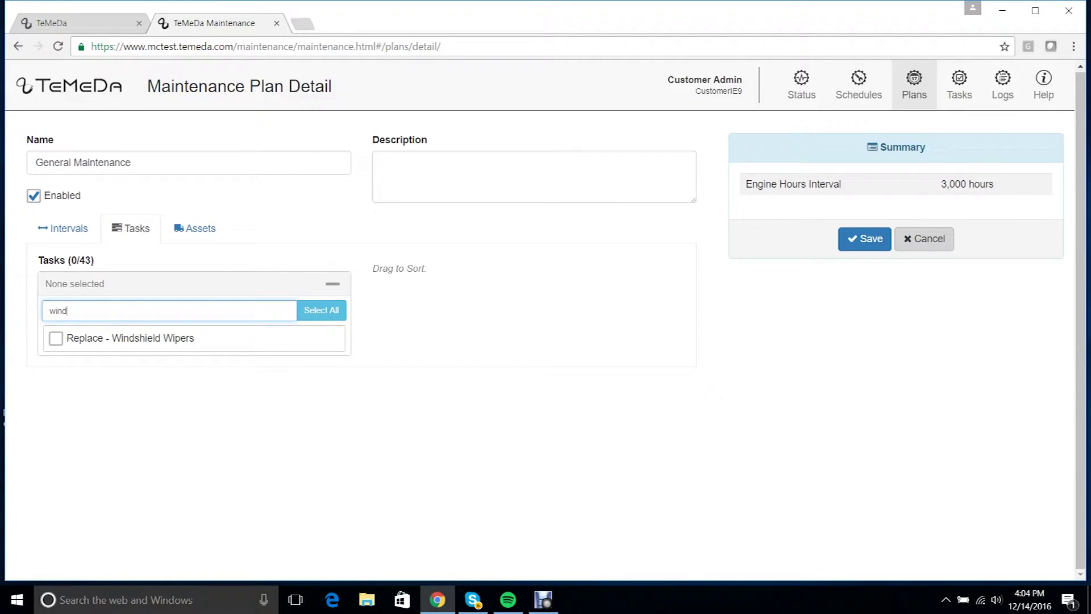
{"action": "left_click", "coordinate": [56, 338]}
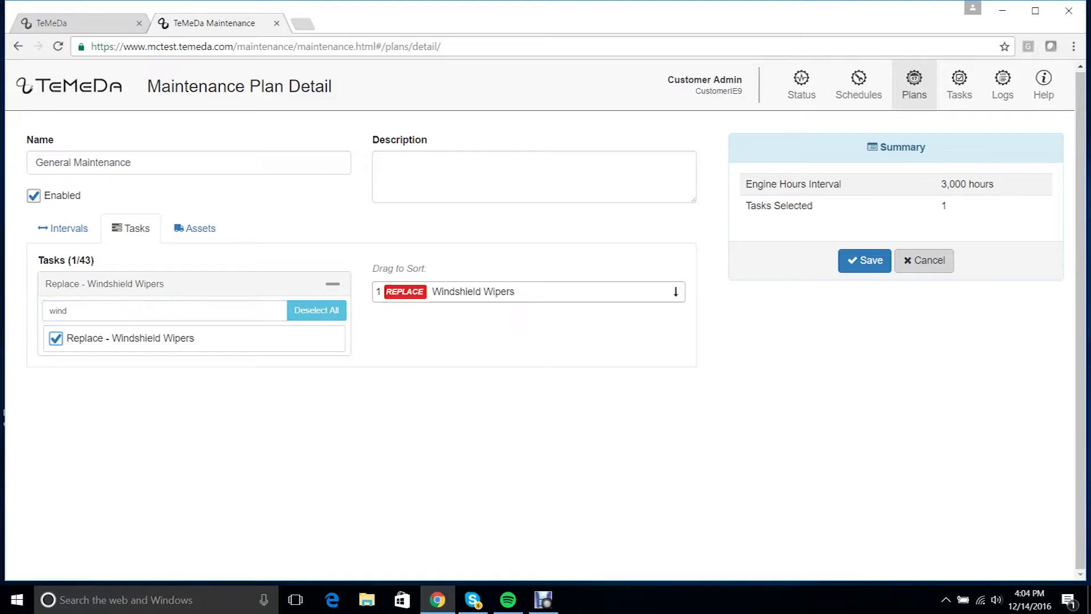
{"action": "double_click", "coordinate": [58, 310]}
{"action": "key", "text": "BackSpace"}
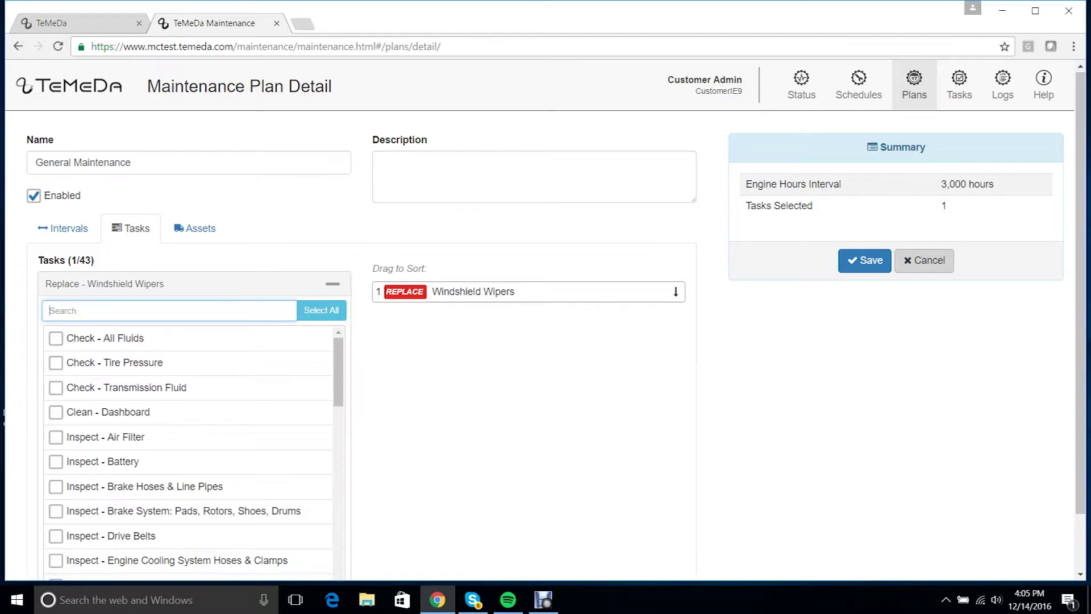
{"action": "left_click", "coordinate": [55, 338]}
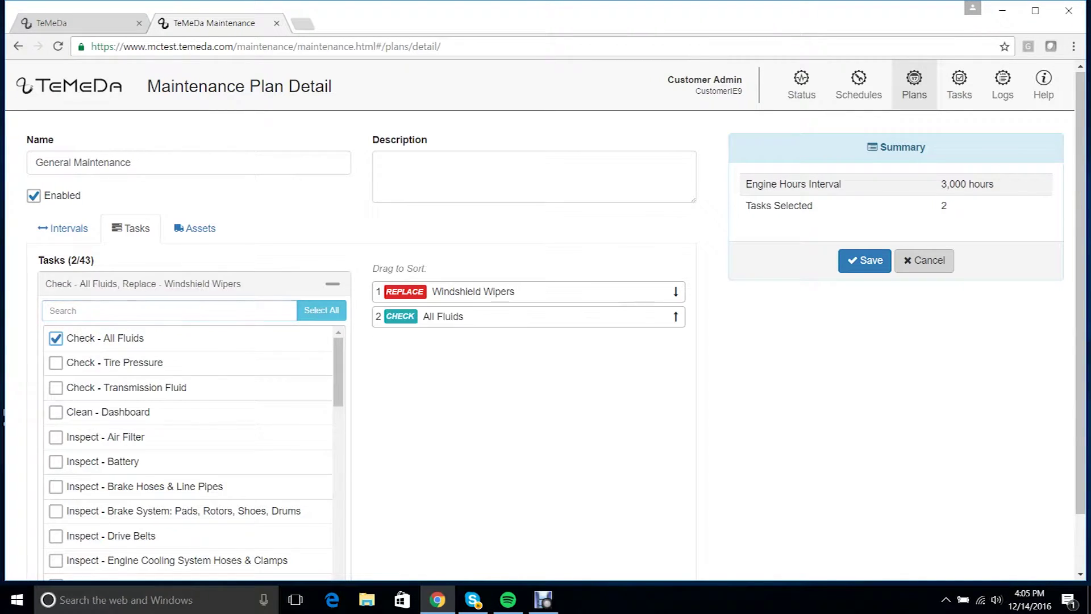
{"action": "left_click", "coordinate": [56, 362]}
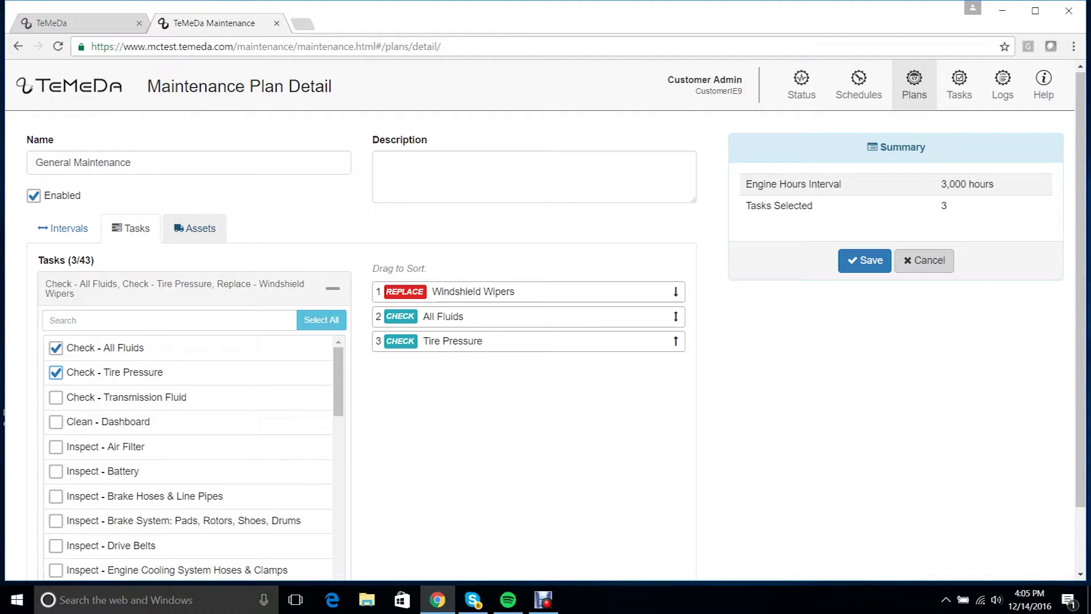
{"action": "left_click", "coordinate": [194, 228]}
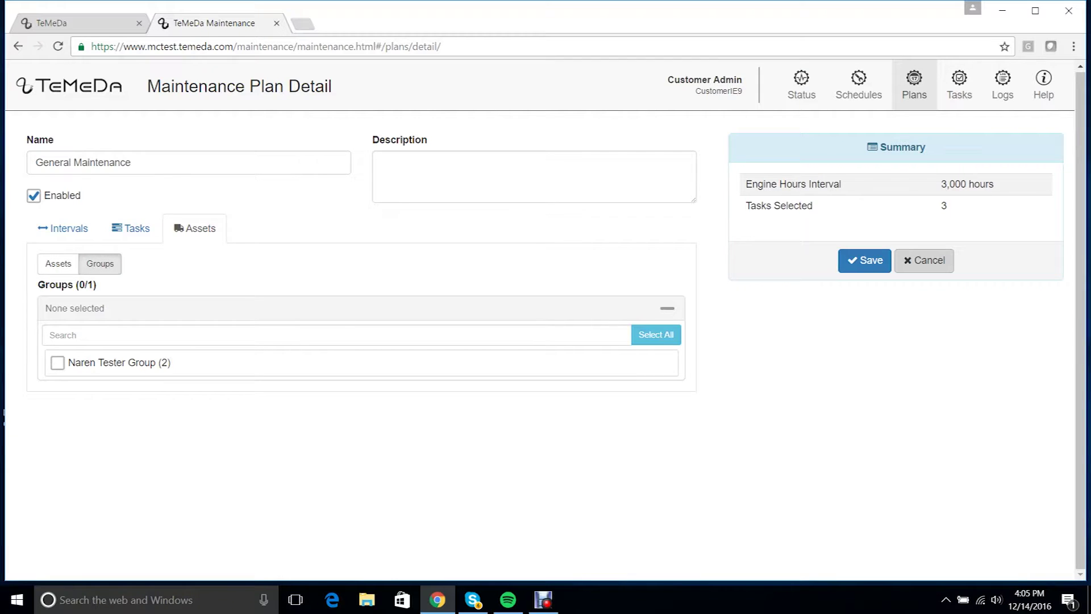
{"action": "left_click", "coordinate": [57, 362]}
{"action": "left_click", "coordinate": [57, 362]}
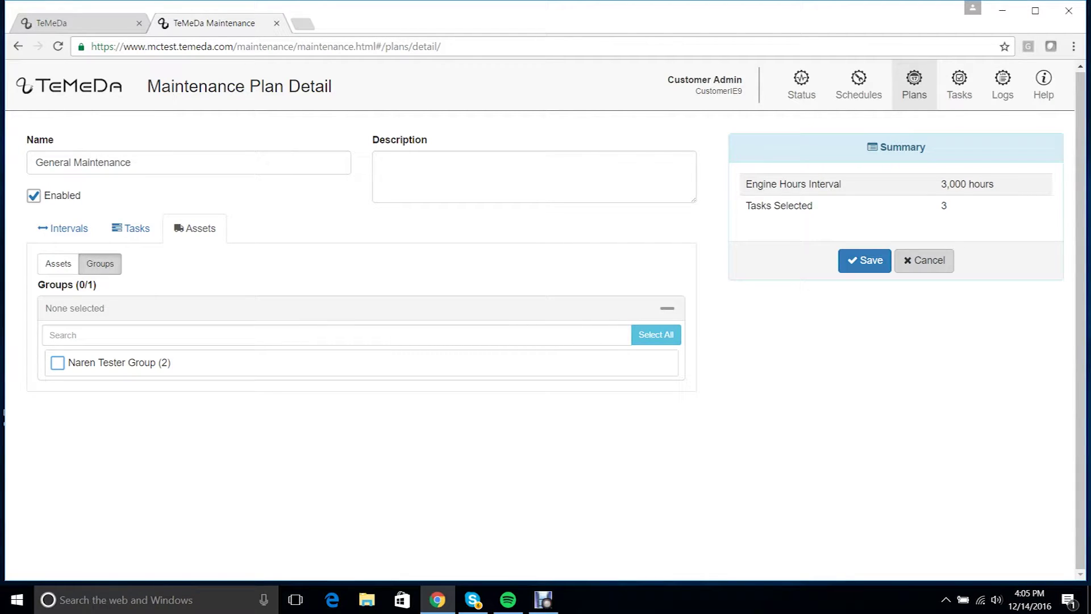
{"action": "left_click", "coordinate": [58, 263]}
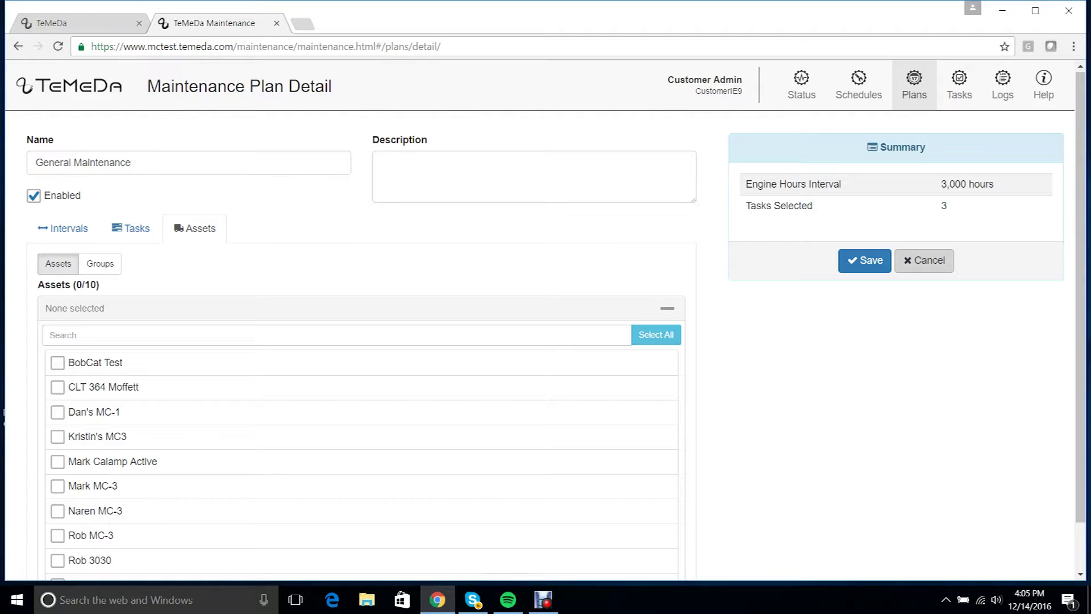
{"action": "left_click", "coordinate": [57, 362]}
{"action": "left_click", "coordinate": [58, 387]}
{"action": "left_click", "coordinate": [58, 411]}
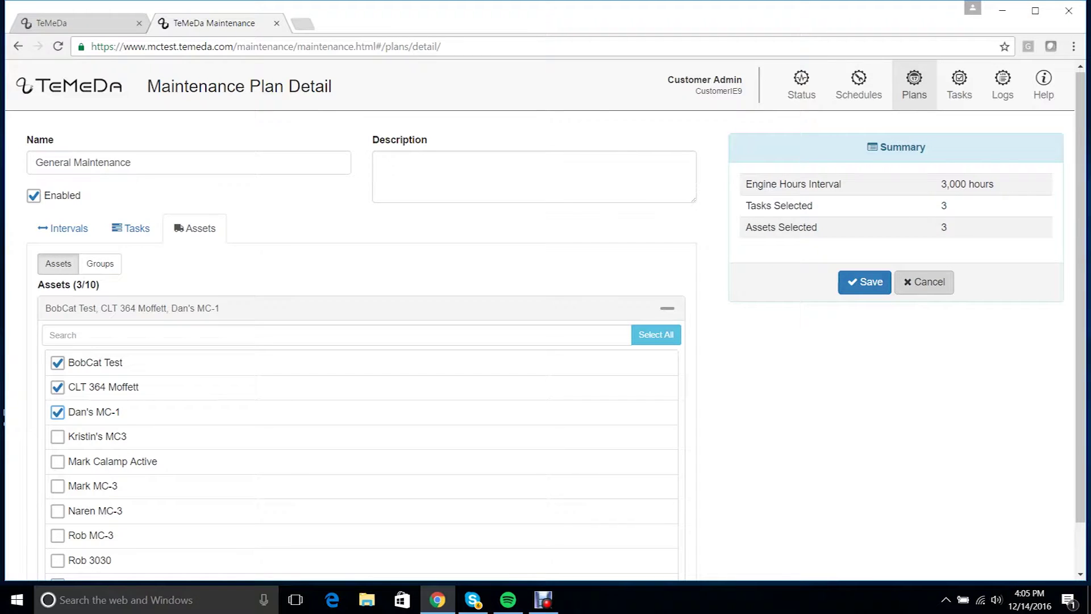
{"action": "left_click", "coordinate": [57, 411]}
{"action": "left_click", "coordinate": [57, 387]}
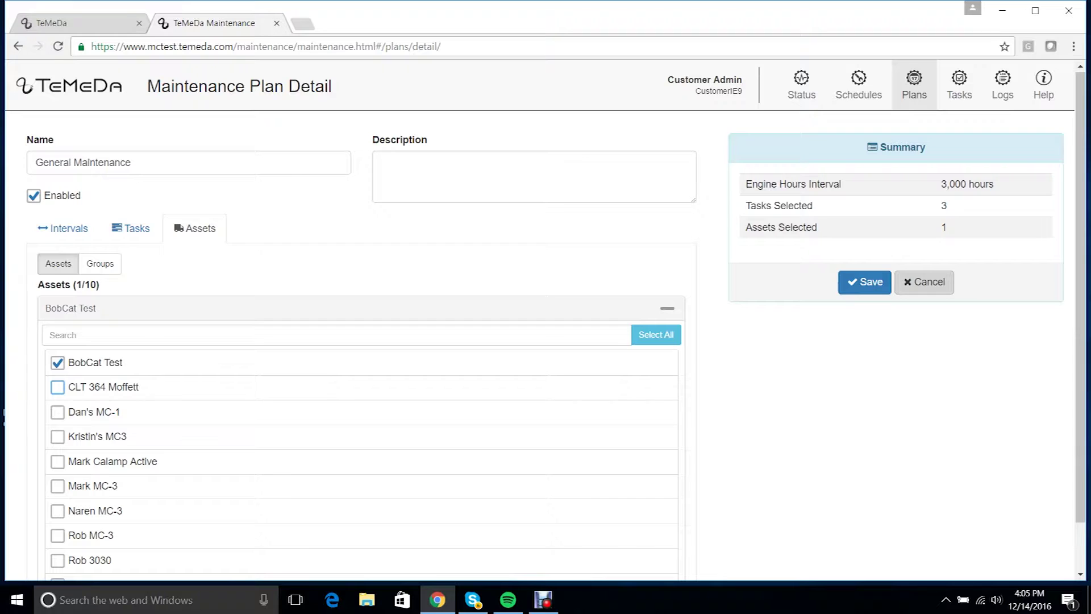
{"action": "left_click", "coordinate": [100, 264]}
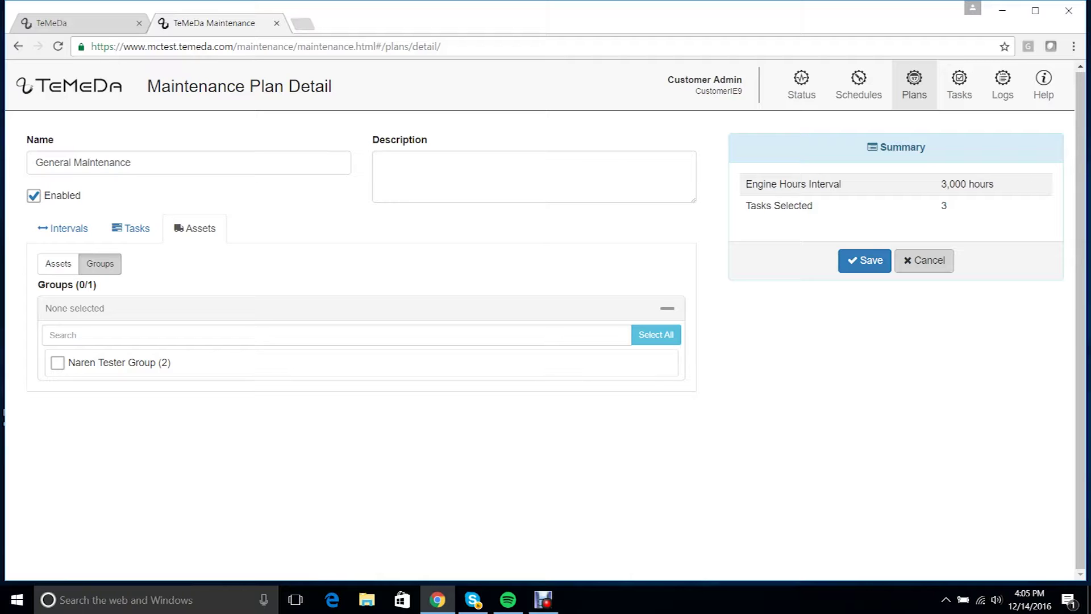
Assign the individual asset BobCat Test to the General Maintenance plan and save the plan.
{"action": "left_click", "coordinate": [58, 263]}
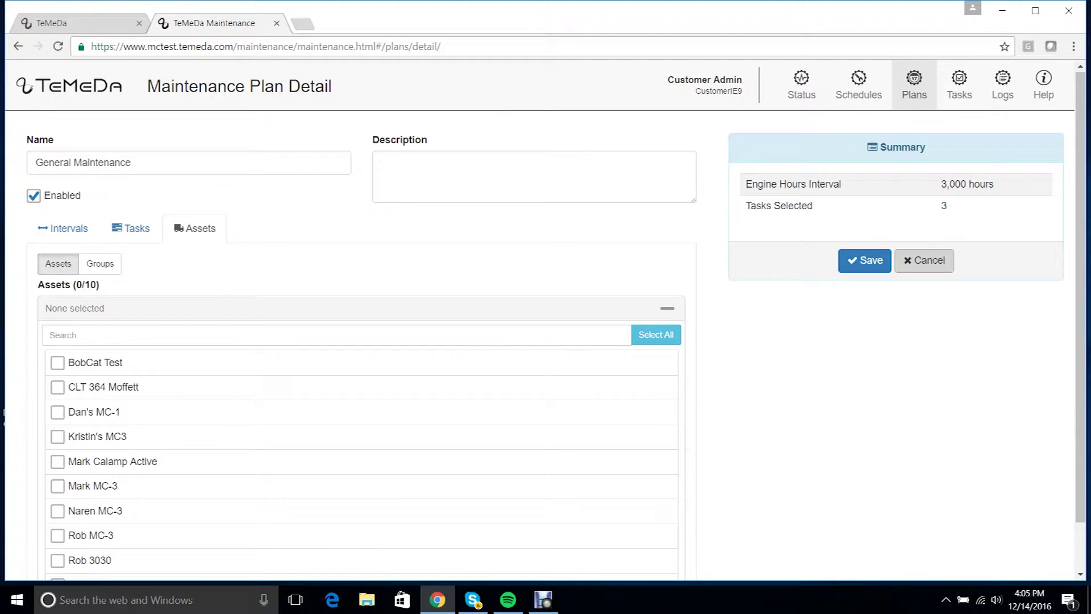
{"action": "left_click", "coordinate": [58, 362]}
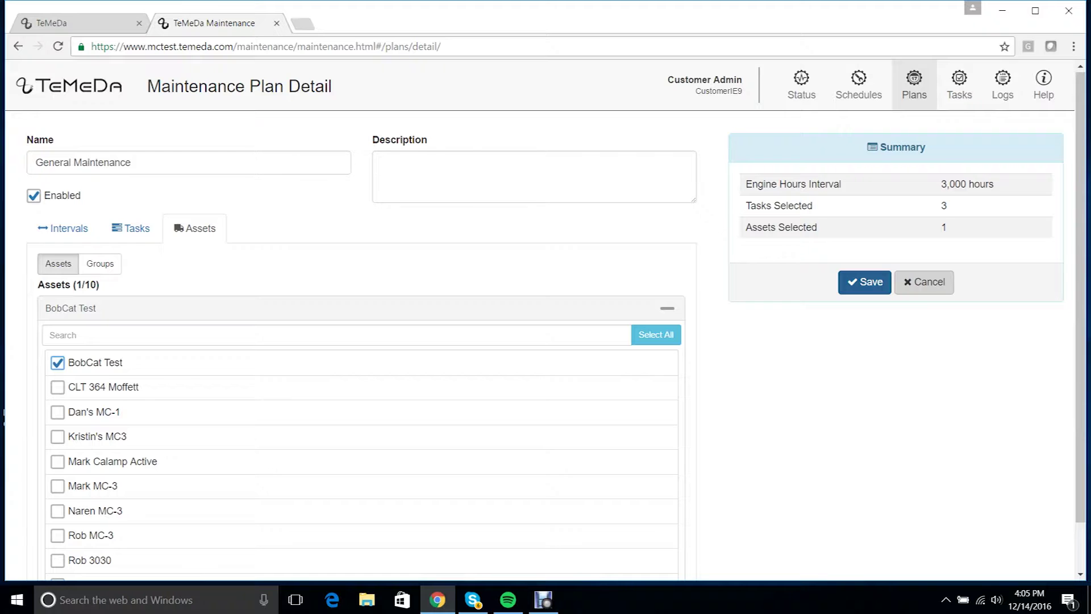
{"action": "left_click", "coordinate": [865, 282]}
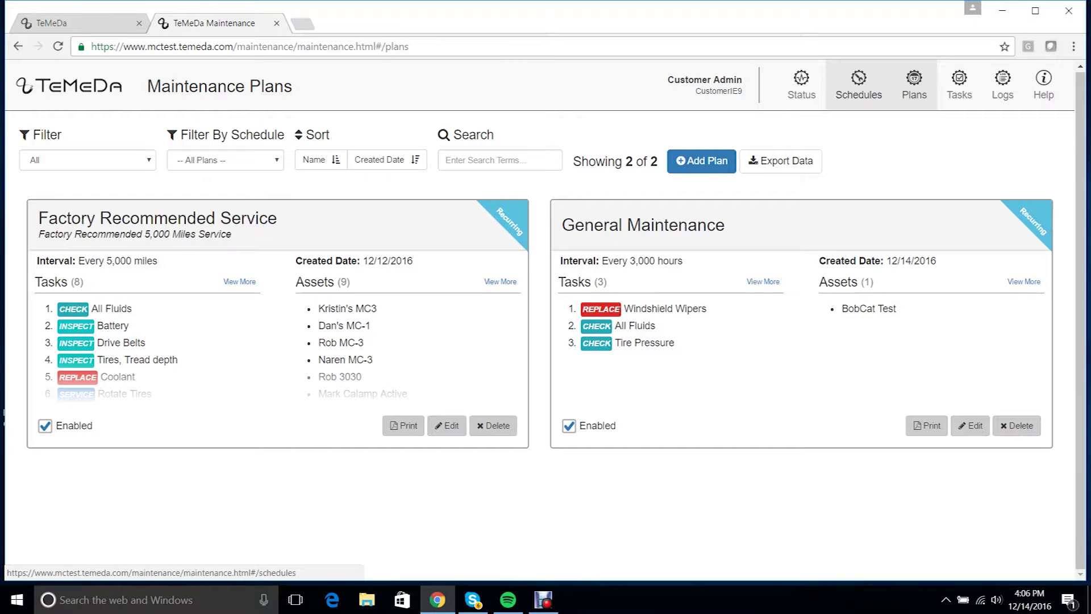
Start a new maintenance schedule named Example Schedule with fixed intervals turned off.
{"action": "left_click", "coordinate": [859, 85]}
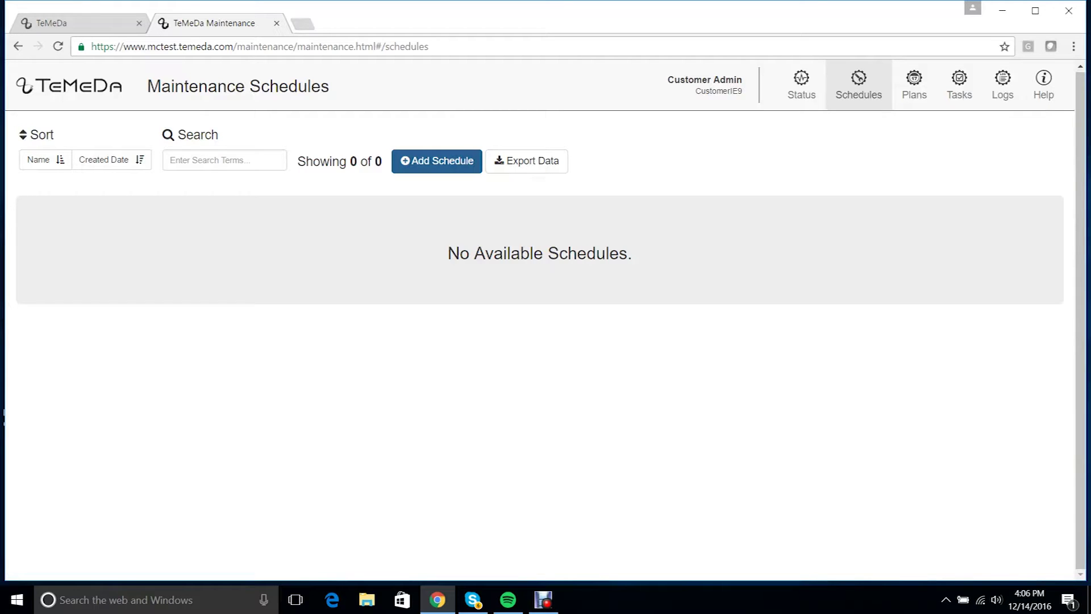
{"action": "left_click", "coordinate": [437, 161]}
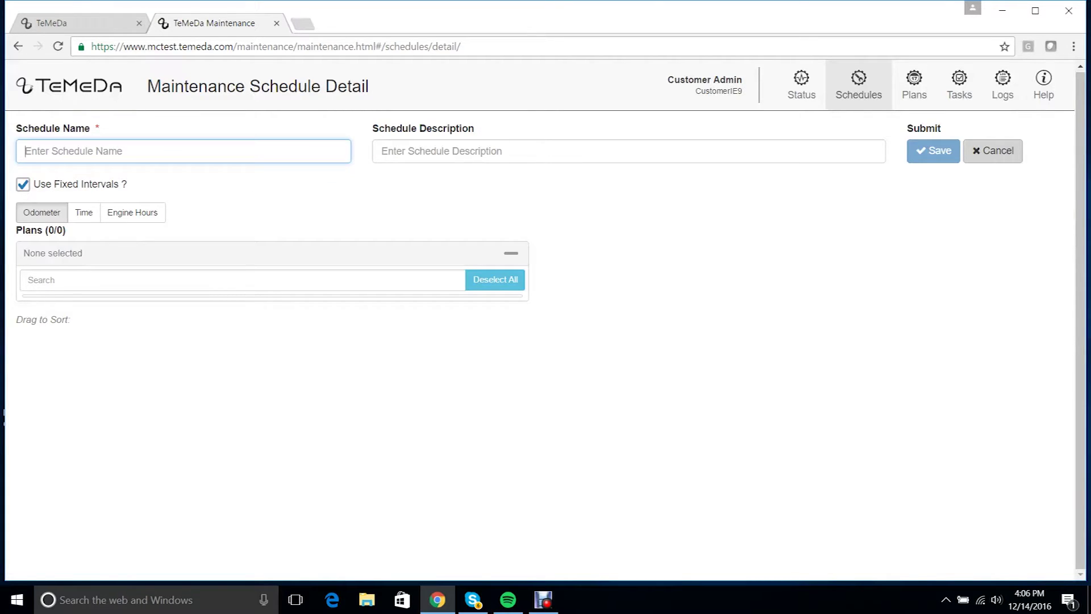
{"action": "type", "text": "Example "}
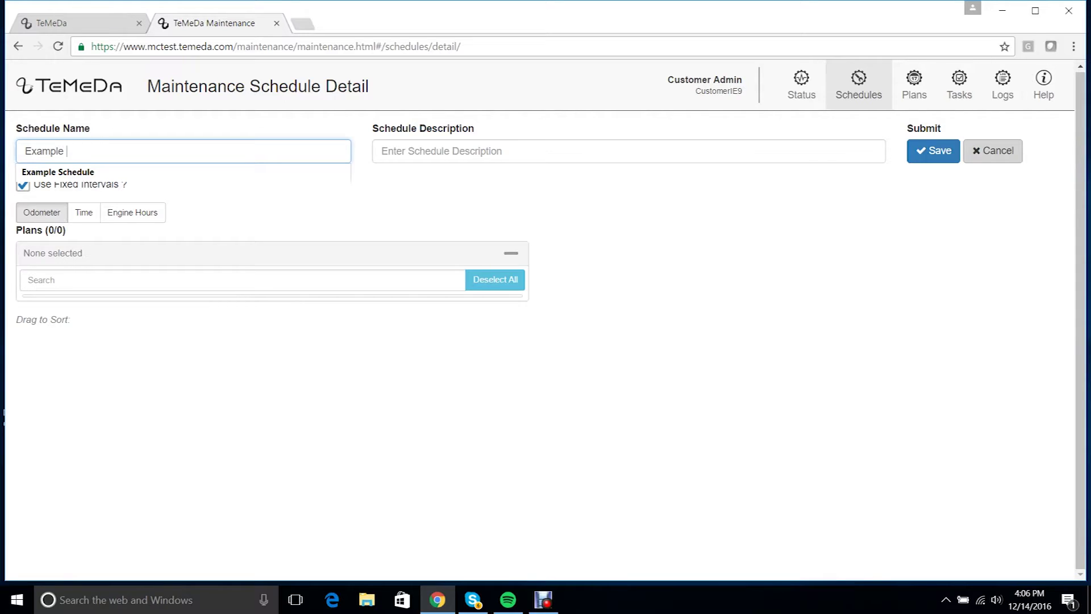
{"action": "type", "text": "Schedule"}
{"action": "key", "text": "Down"}
{"action": "key", "text": "Down"}
{"action": "key", "text": "Tab"}
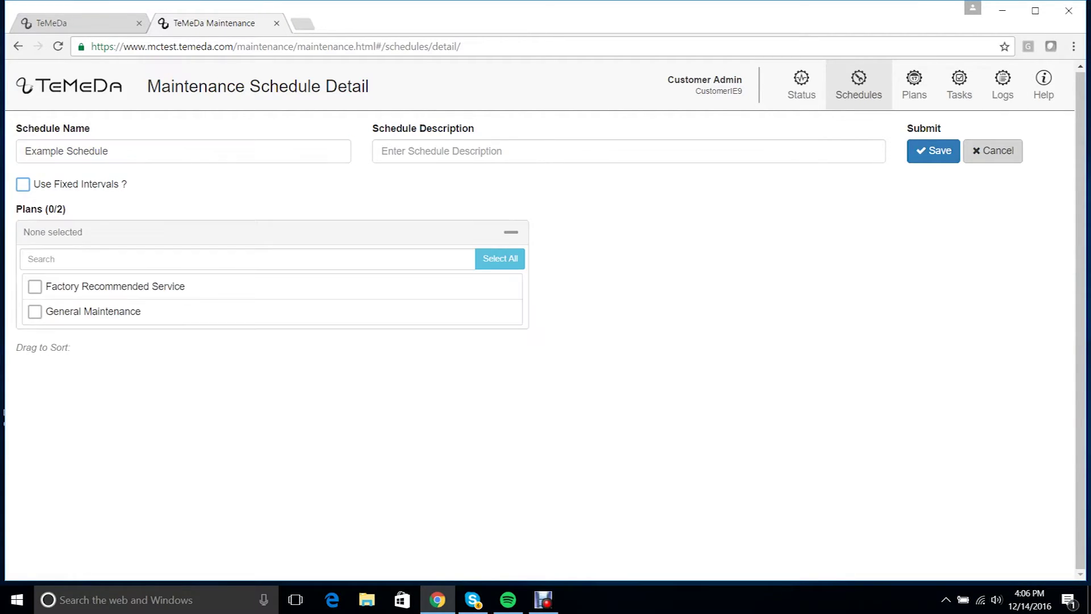
Include the Factory Recommended Service and General Maintenance plans in the schedule and save it.
{"action": "left_click", "coordinate": [35, 285]}
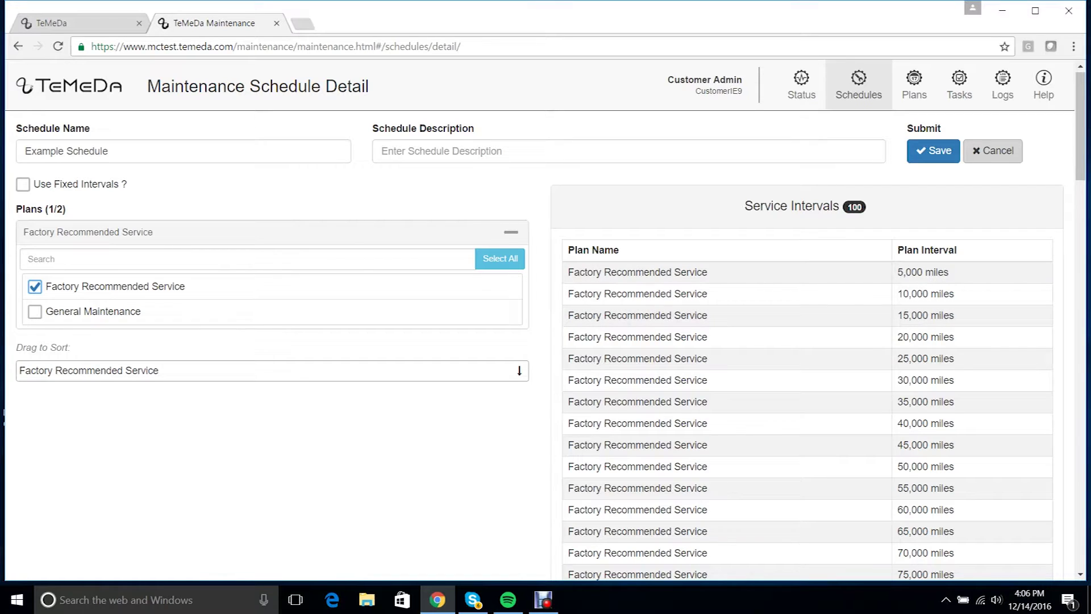
{"action": "left_click", "coordinate": [35, 311]}
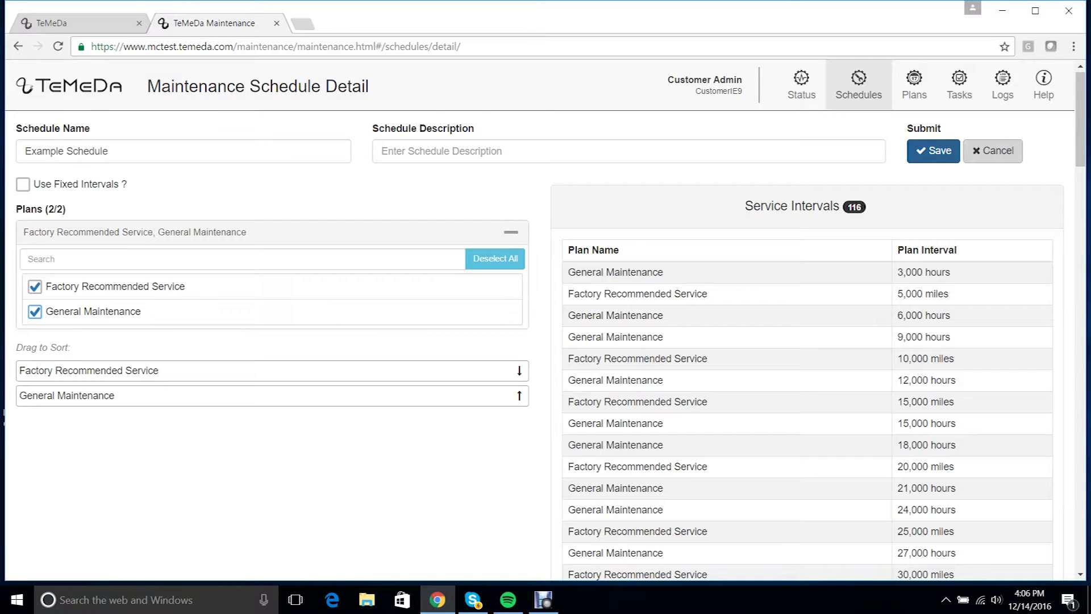
{"action": "left_click", "coordinate": [933, 150]}
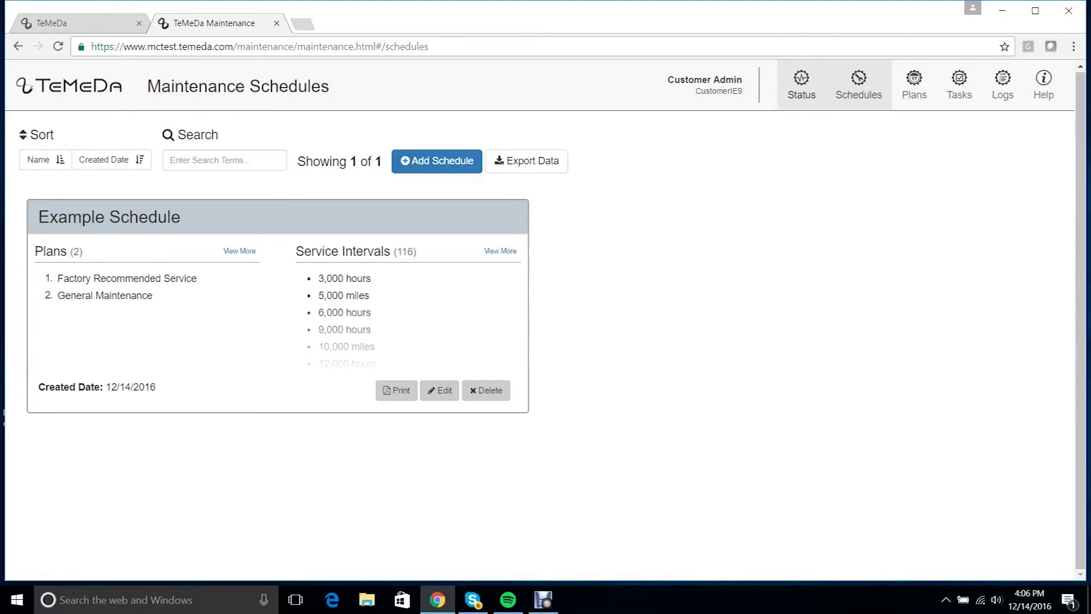
Start a maintenance log for BobCat Test's General Maintenance service from the maintenance status overview, sorted by plan/schedule name.
{"action": "left_click", "coordinate": [801, 86]}
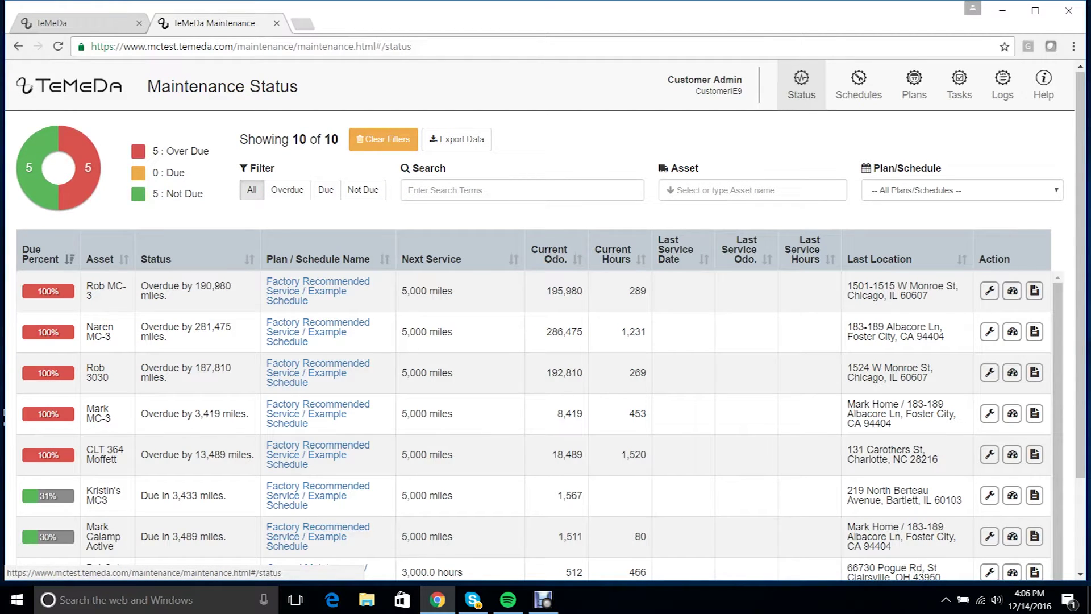
{"action": "mouse_move", "coordinate": [88, 166]}
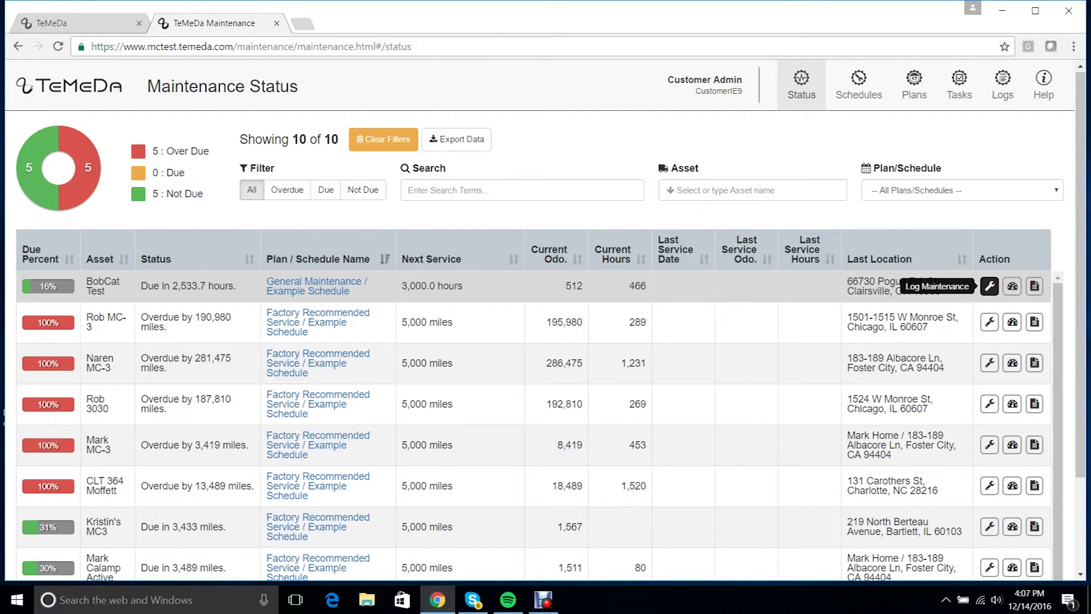
{"action": "left_click", "coordinate": [990, 286]}
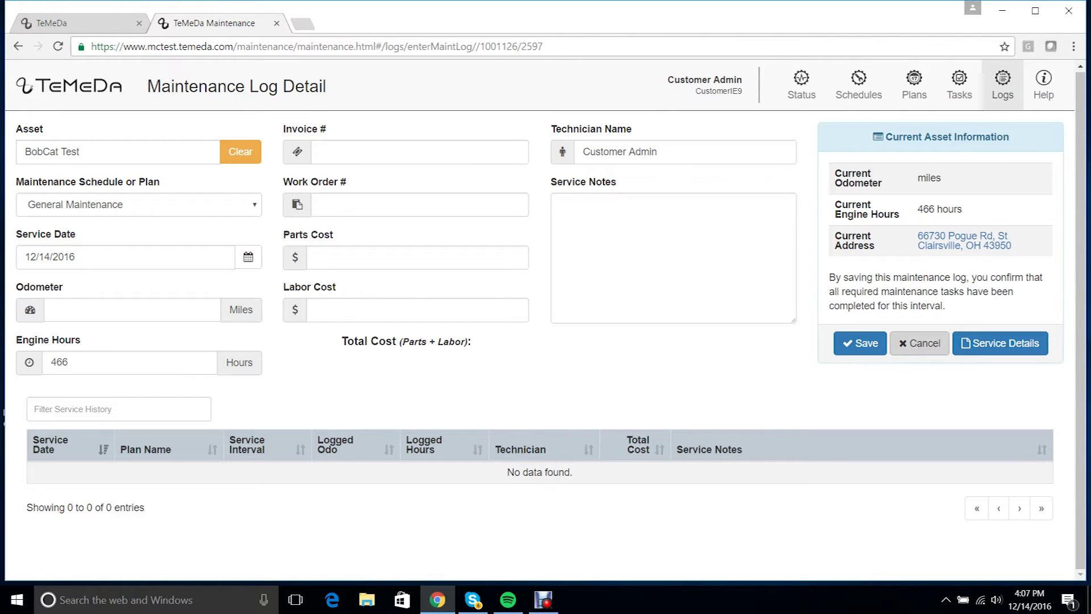
Save the log with the work order number, a parts cost of $200 and a labor cost of $200, and open the maintenance logs.
{"action": "left_click", "coordinate": [419, 204]}
{"action": "type", "text": "123"}
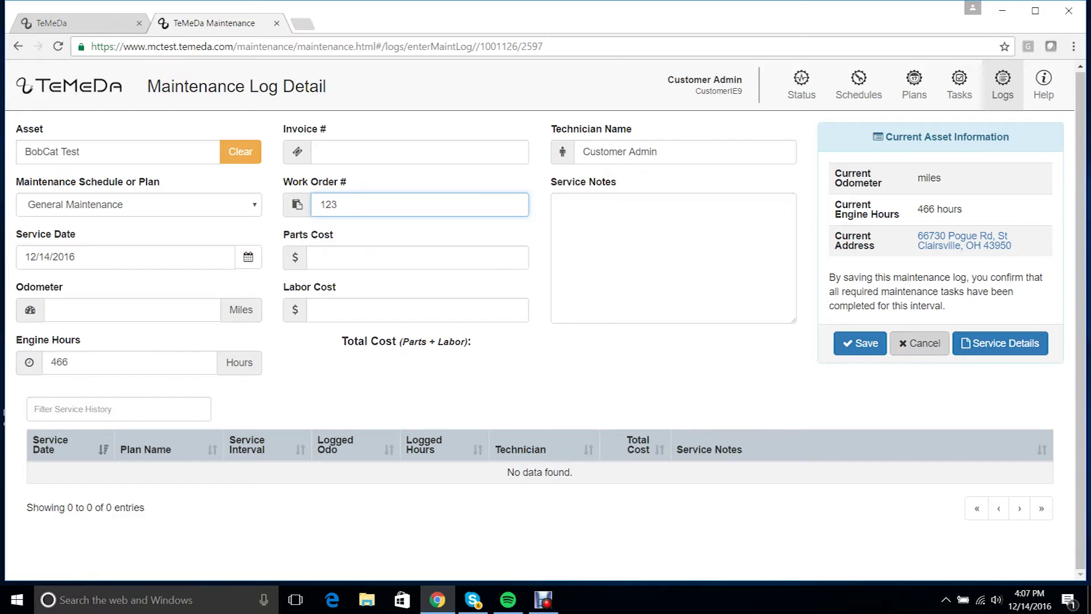
{"action": "key", "text": "Tab"}
{"action": "type", "text": "2"}
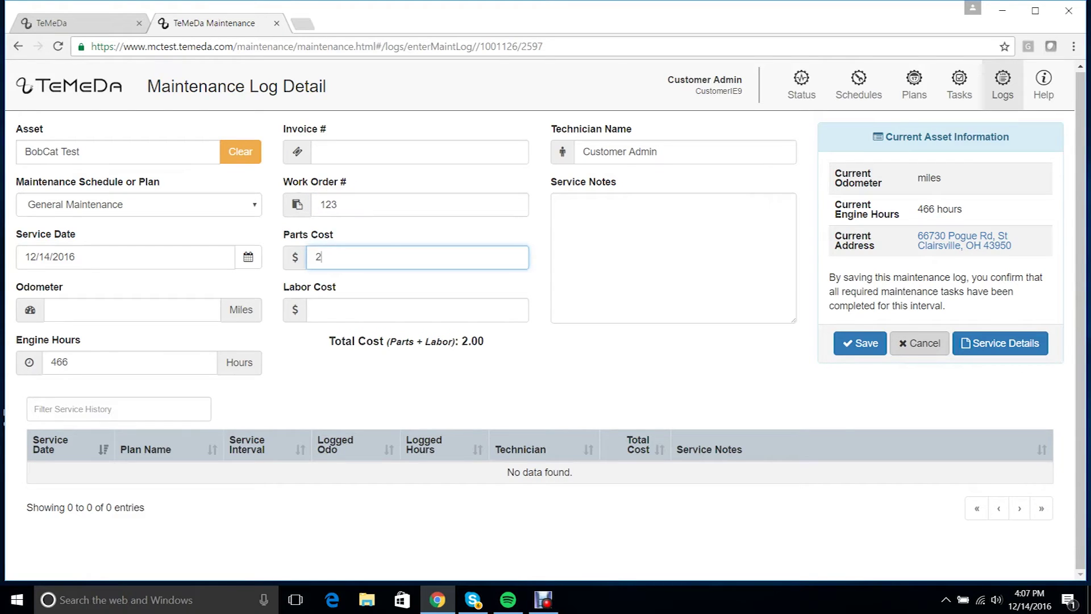
{"action": "type", "text": "00"}
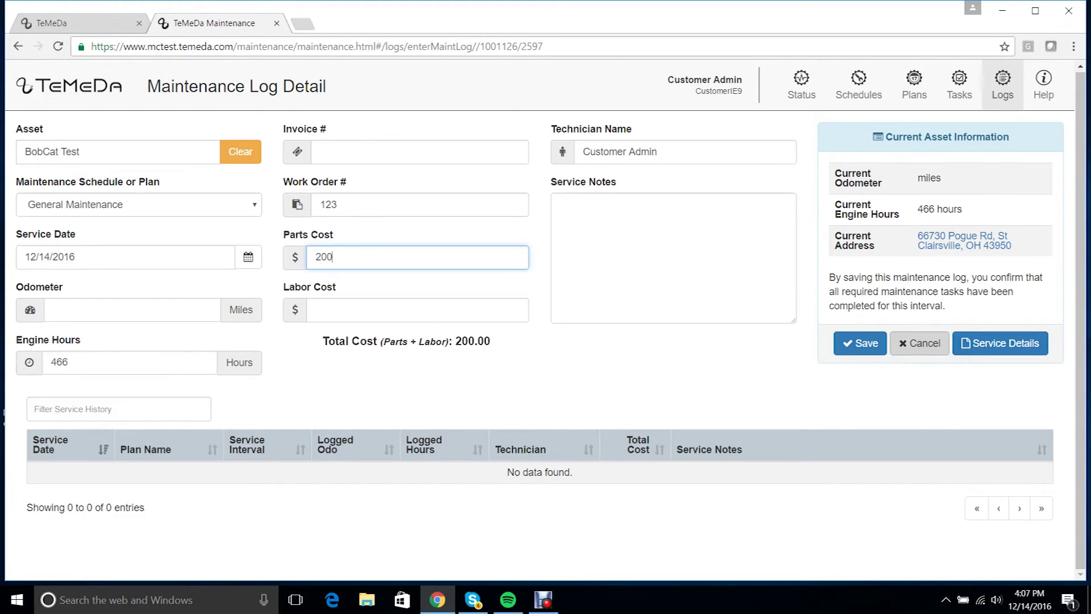
{"action": "key", "text": "Tab"}
{"action": "type", "text": "200"}
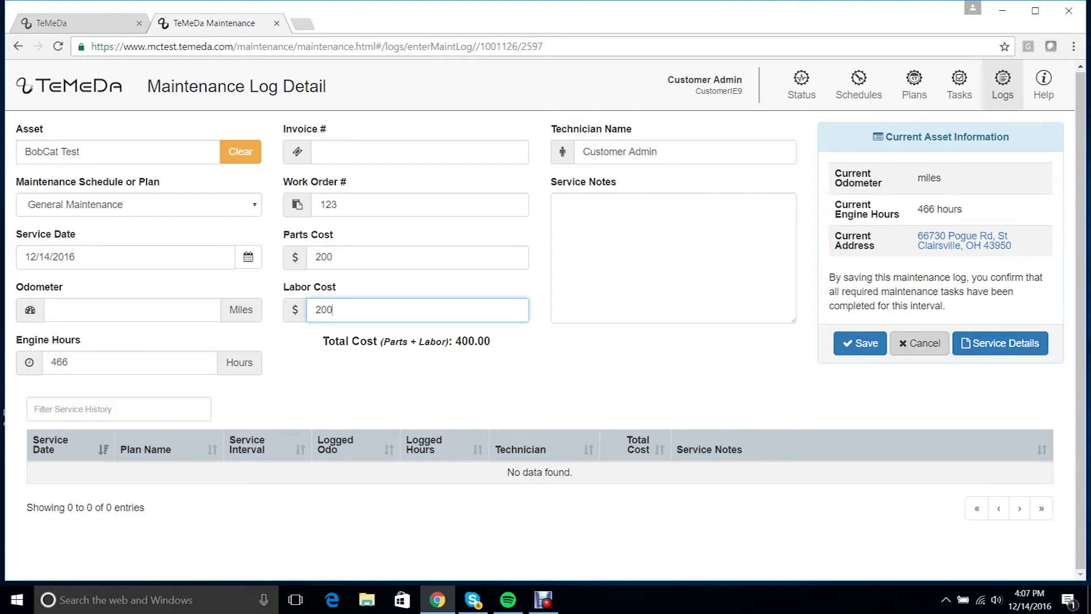
{"action": "left_click", "coordinate": [860, 342]}
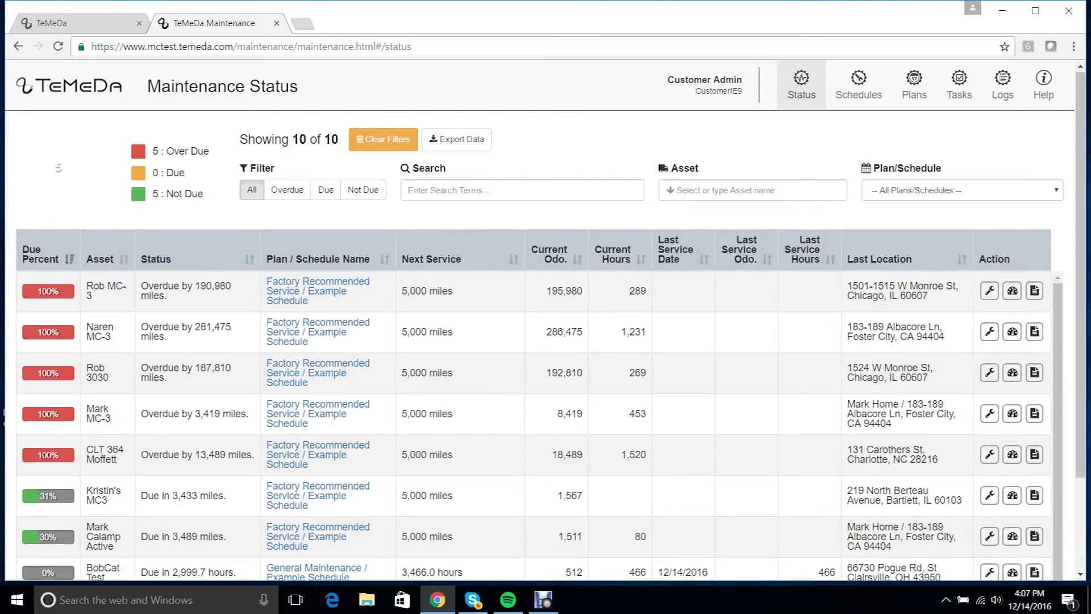
{"action": "left_click", "coordinate": [1002, 85]}
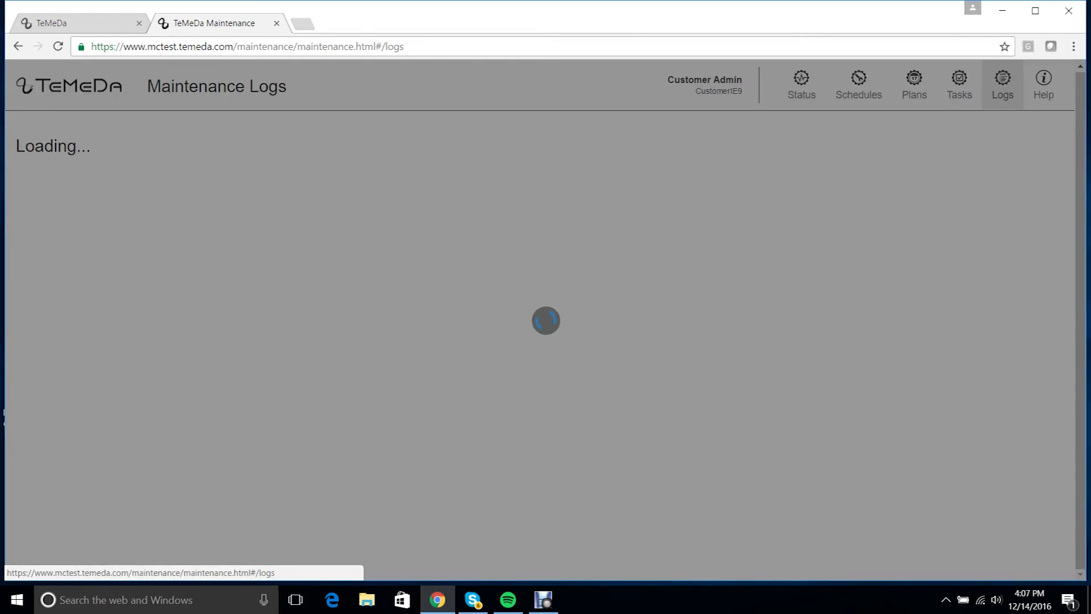